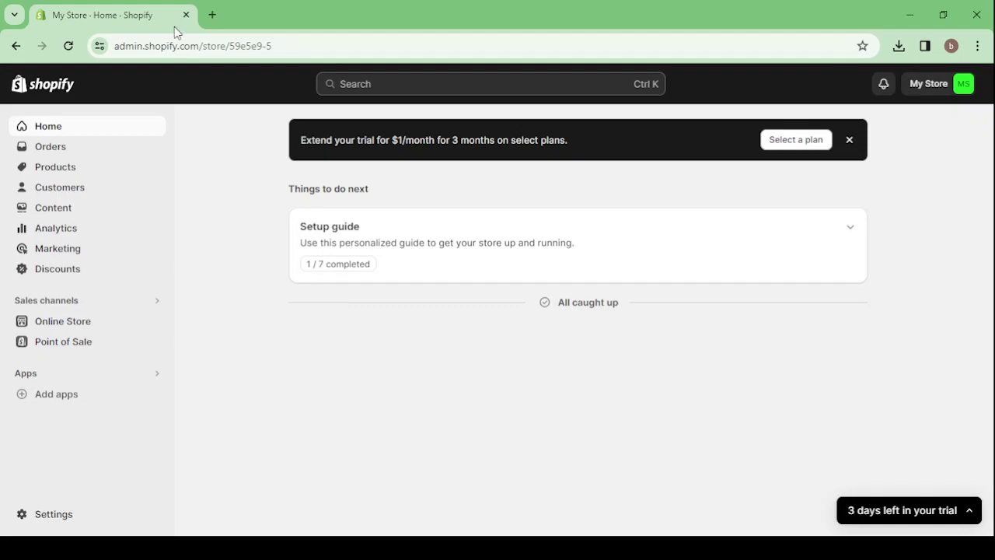
Load shopify.com from a 'shopify' search in a new tab and skim the homepage
left_click(211, 14)
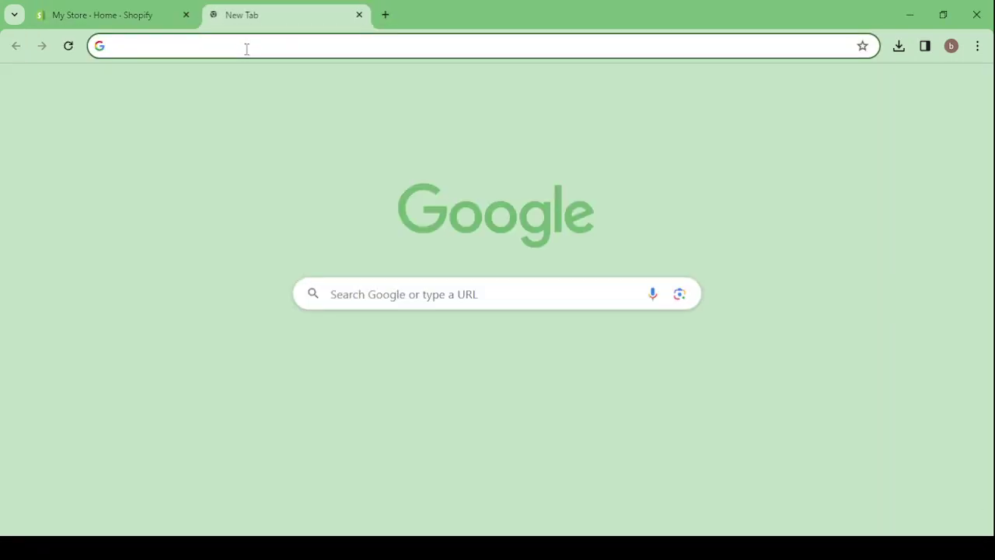
type("shopi")
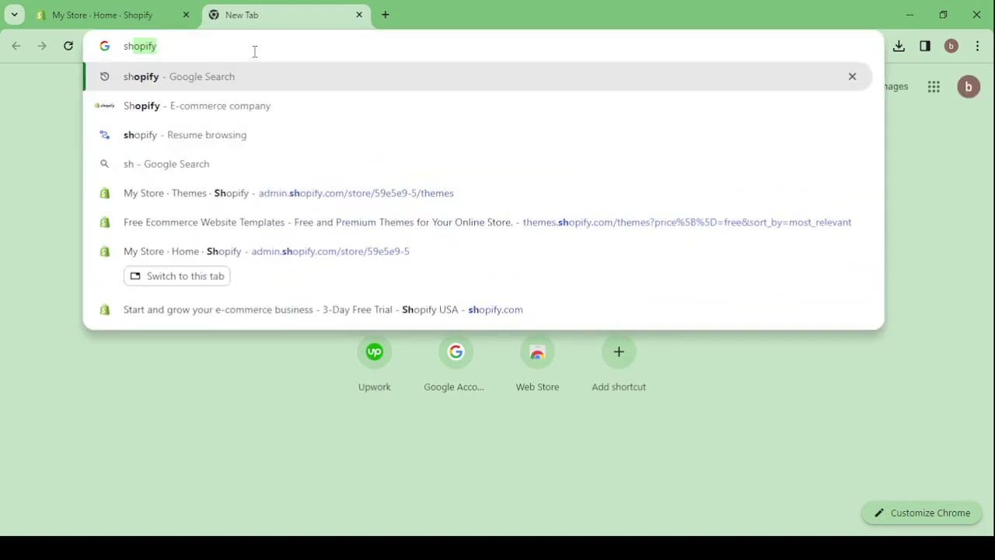
type("fy")
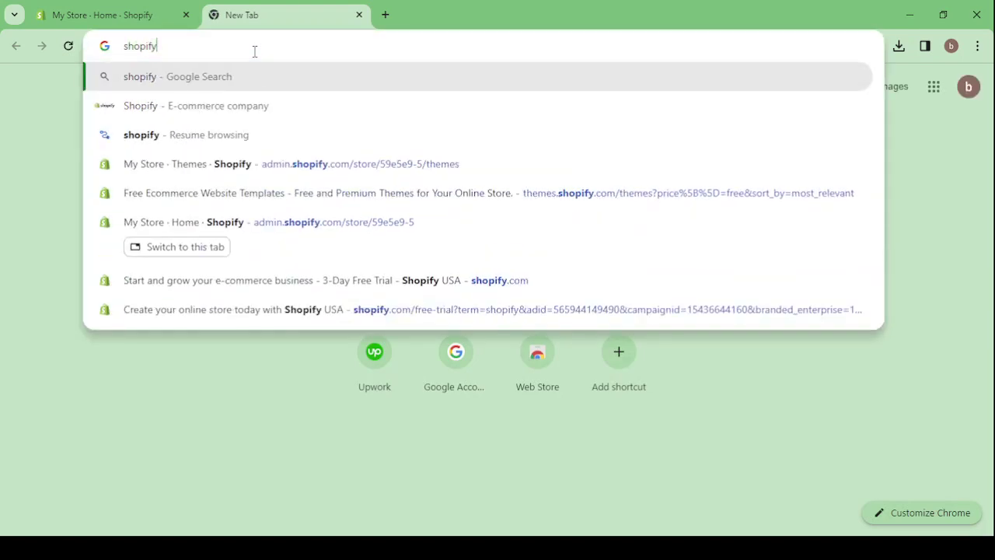
left_click(262, 115)
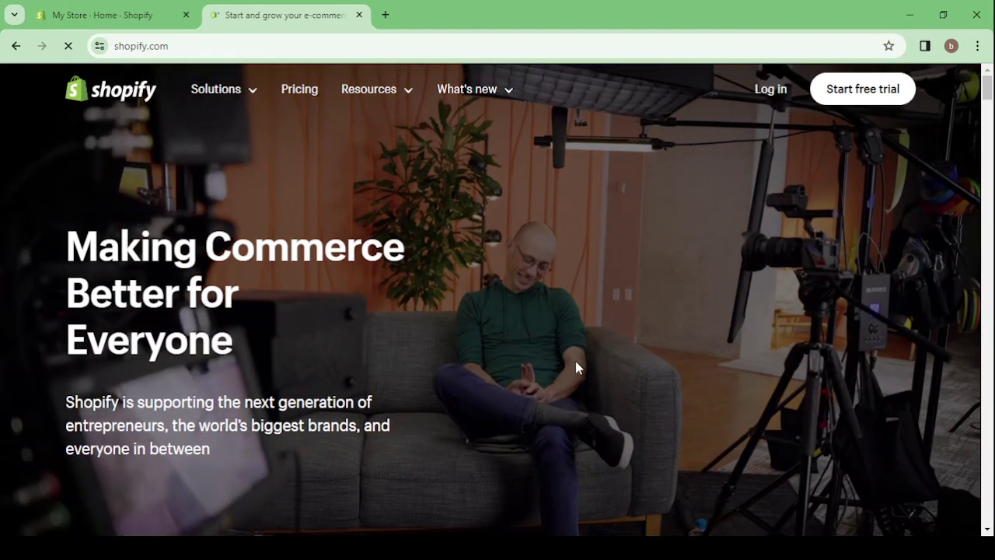
scroll(576, 361, "down", 3)
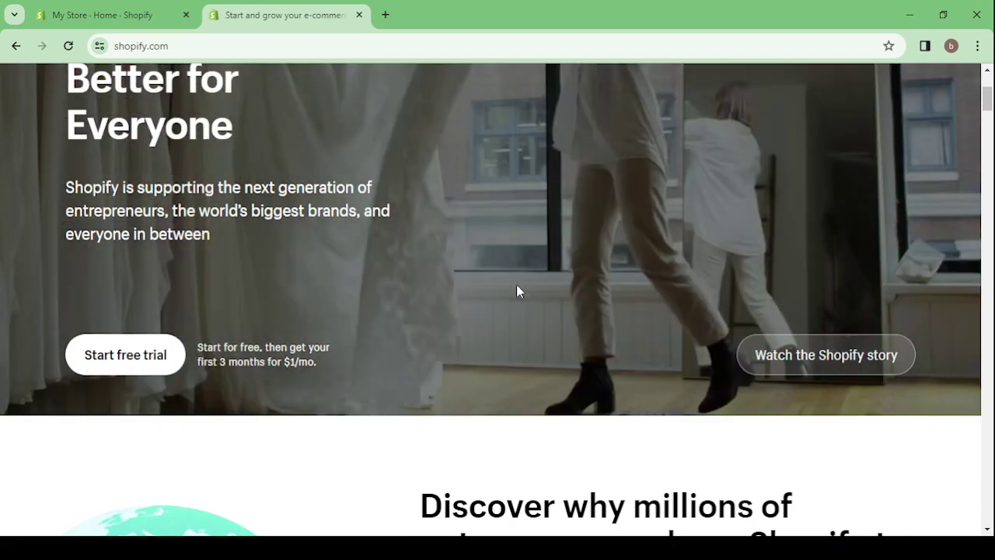
scroll(517, 290, "up", 3)
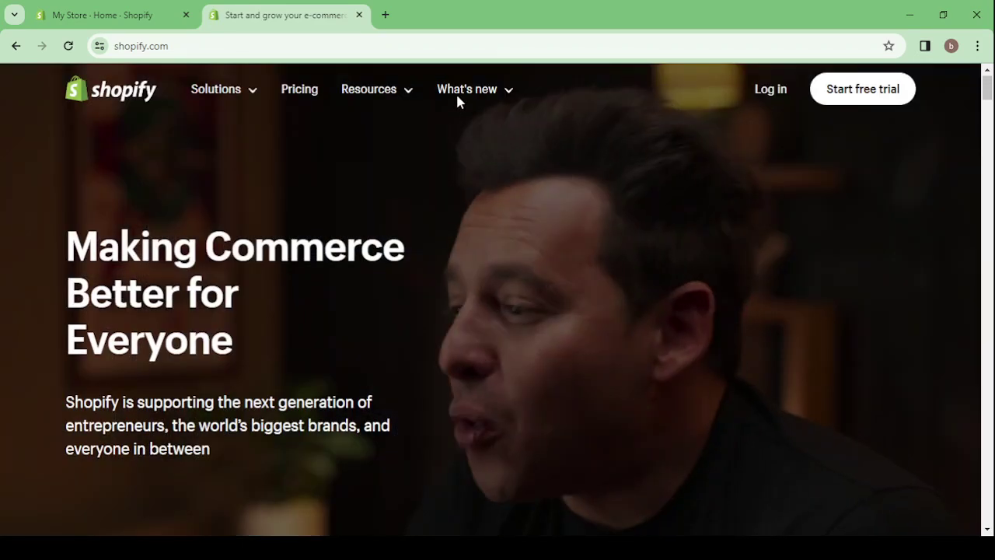
Close the shopify.com tab, review Store details in Settings, then return to admin Home
left_click(360, 15)
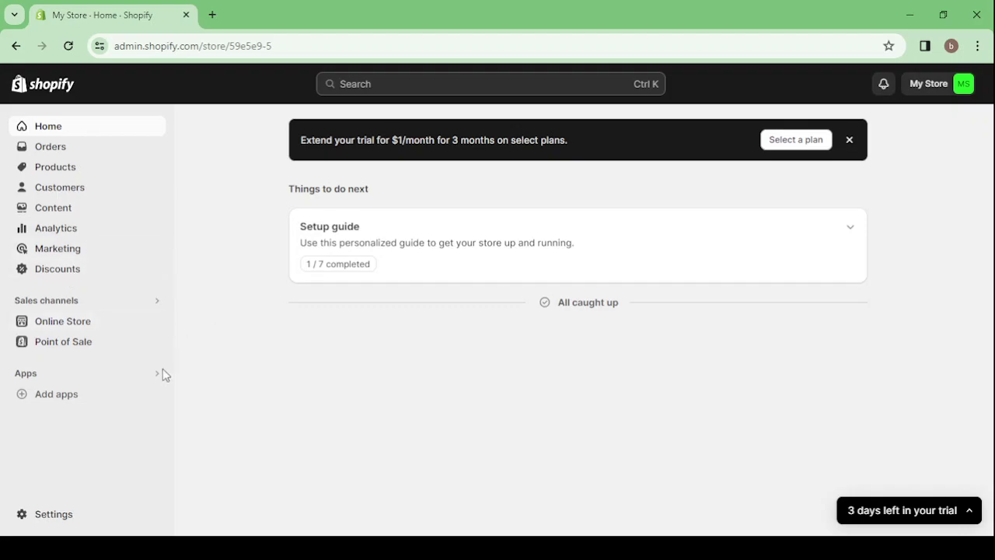
left_click(48, 515)
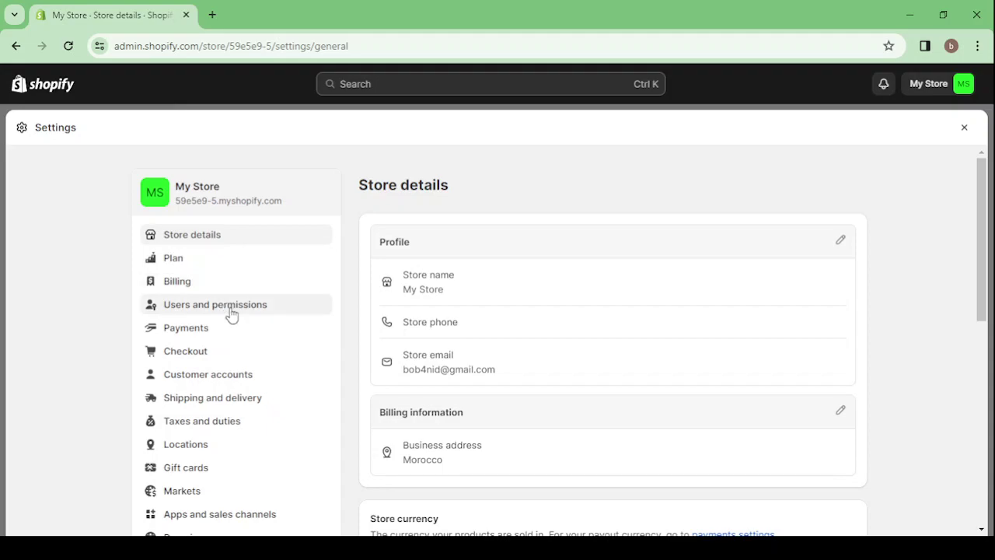
scroll(231, 313, "down", 3)
scroll(270, 419, "down", 2)
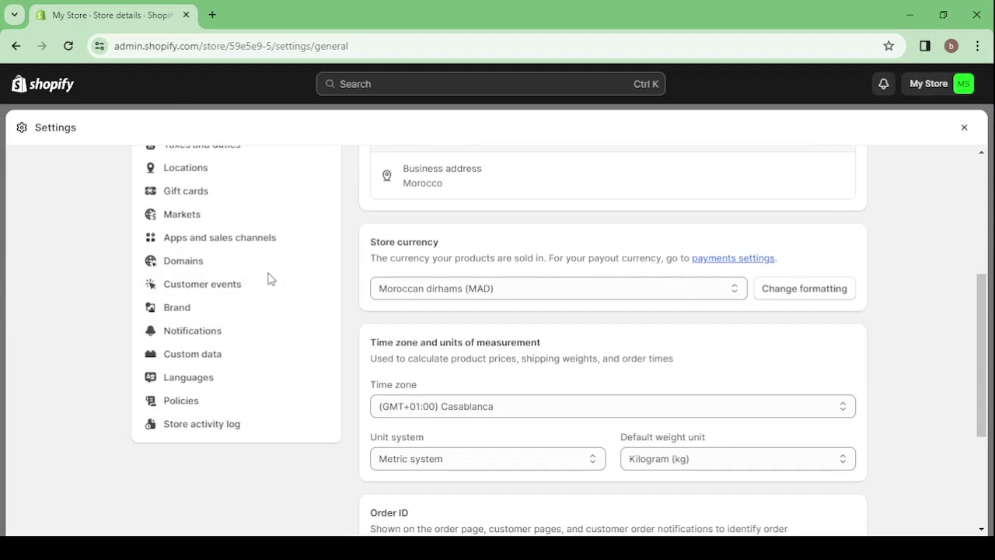
scroll(643, 353, "up", 5)
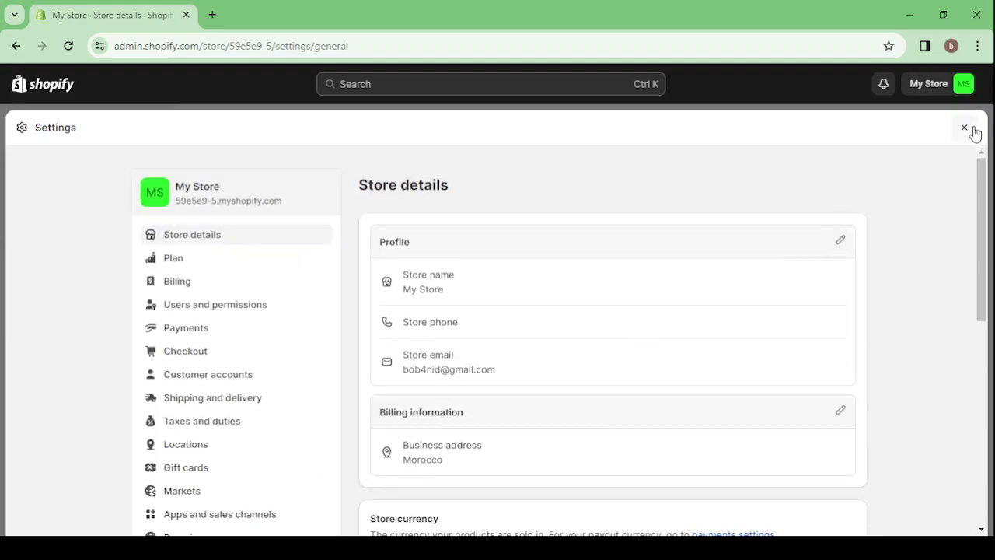
left_click(966, 136)
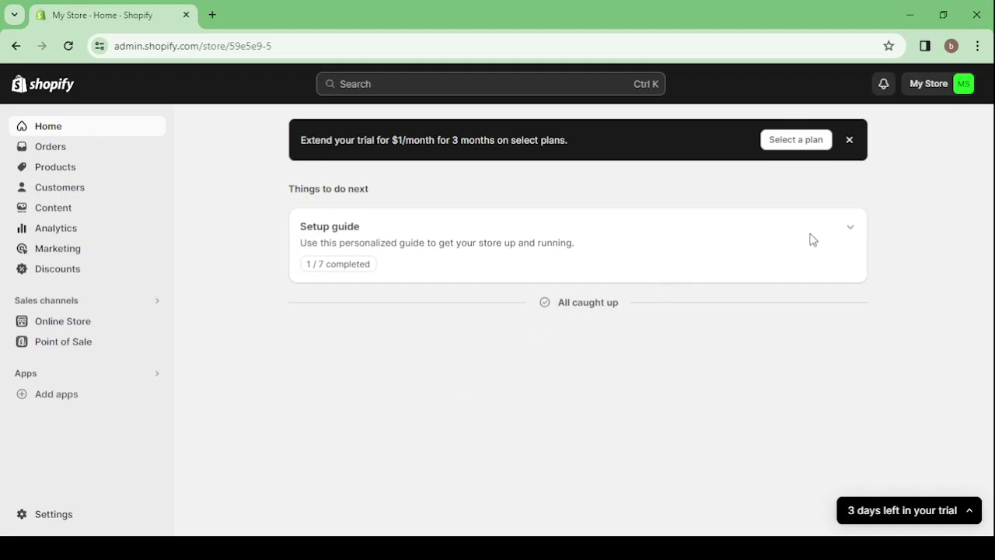
Check the Setup guide's steps, then dismiss the trial-extension banner
left_click(854, 231)
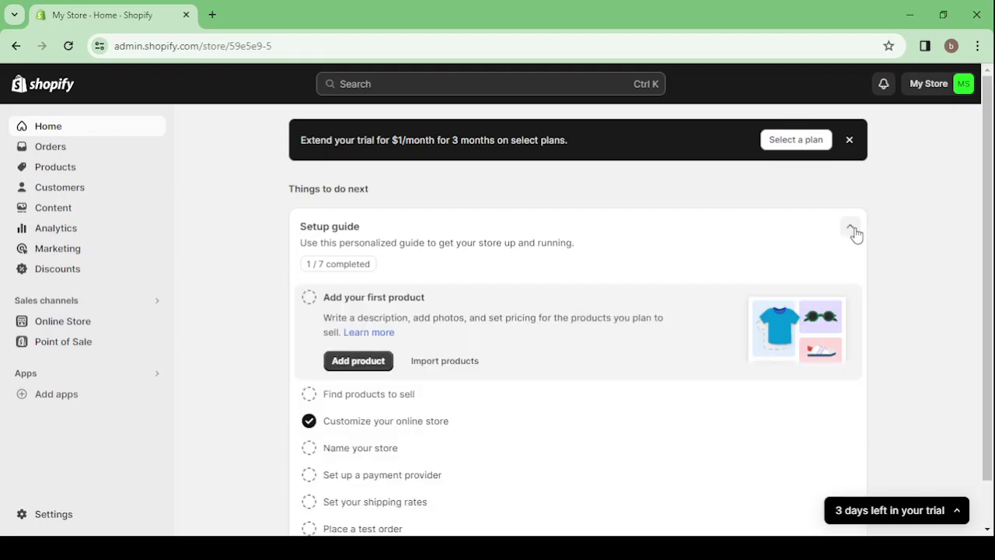
left_click(853, 231)
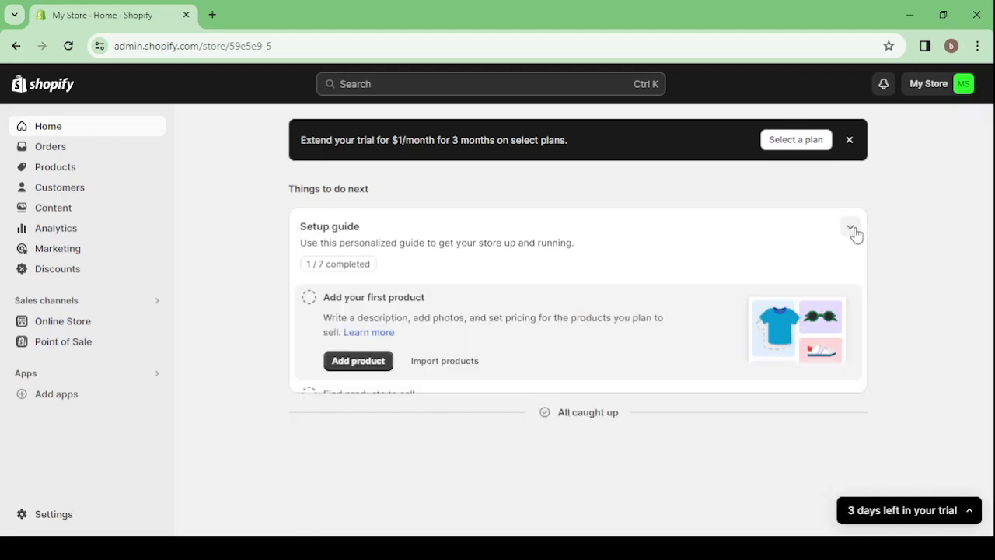
left_click(848, 142)
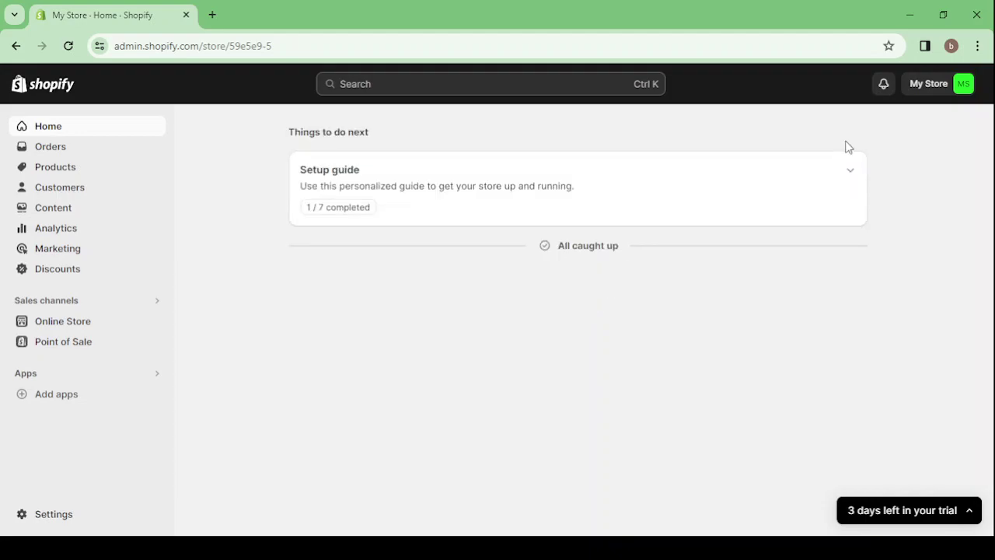
Look over the empty Products list, then go to Online Store's Themes page
left_click(90, 172)
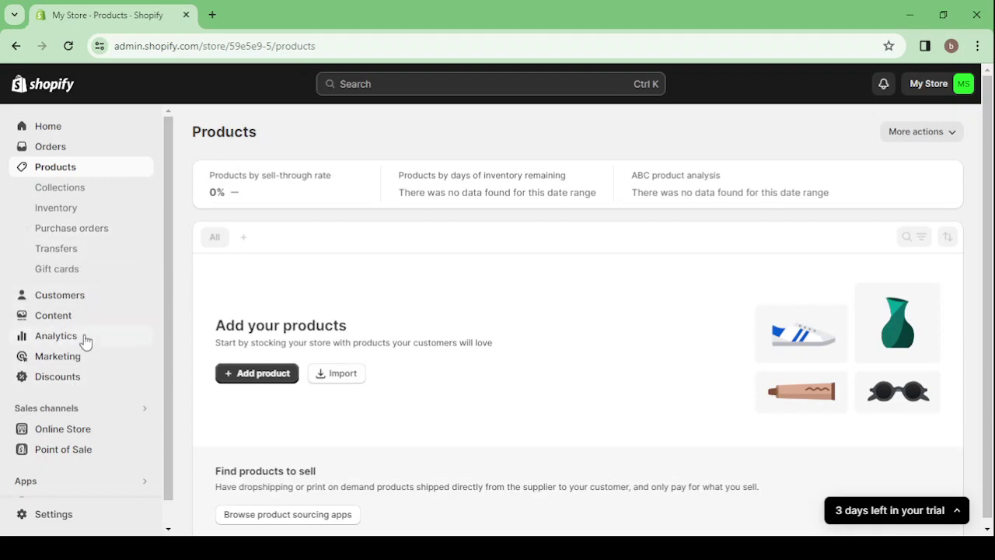
scroll(90, 336, "down", 1)
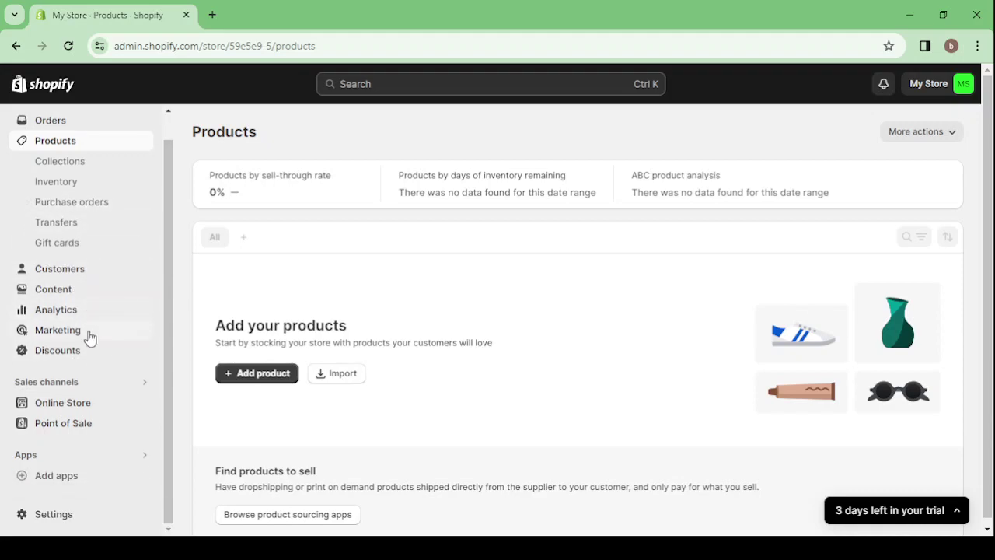
left_click(112, 411)
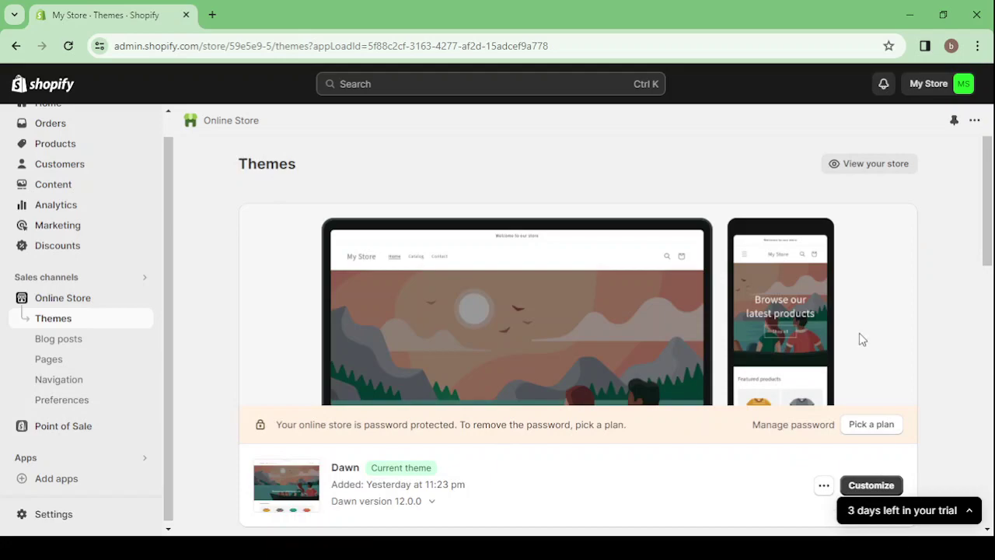
Preview the live storefront in a new tab, scroll through it, and close it
left_click(880, 164)
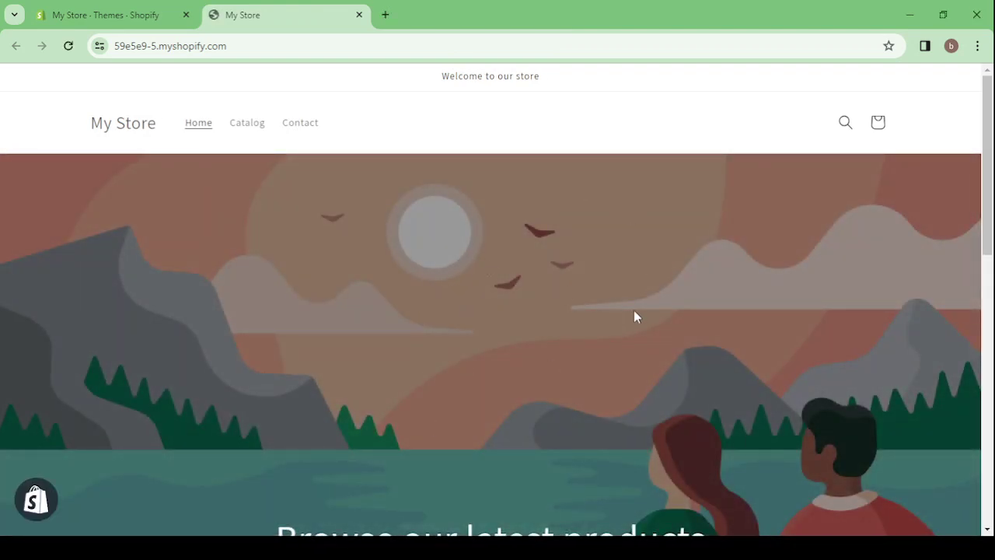
scroll(633, 320, "down", 10)
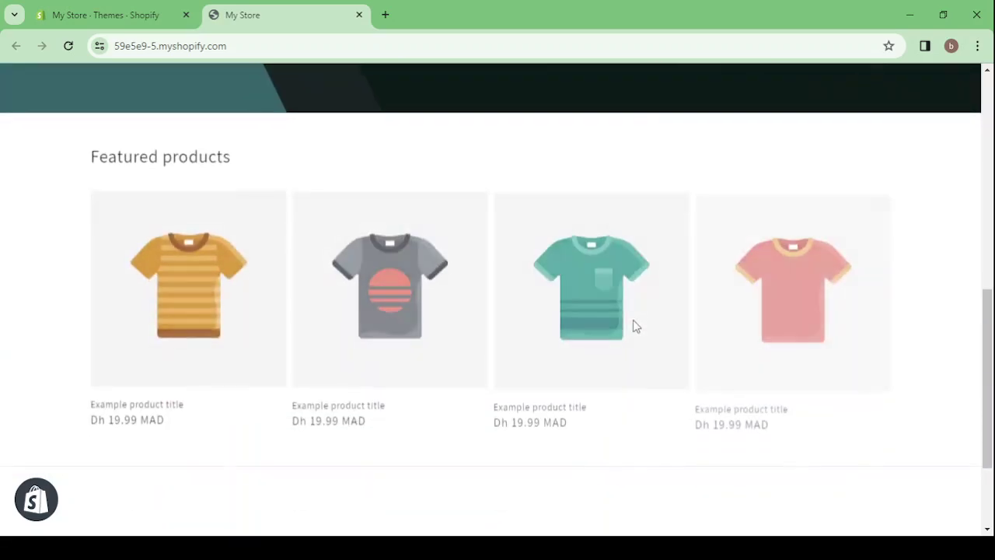
scroll(633, 320, "up", 10)
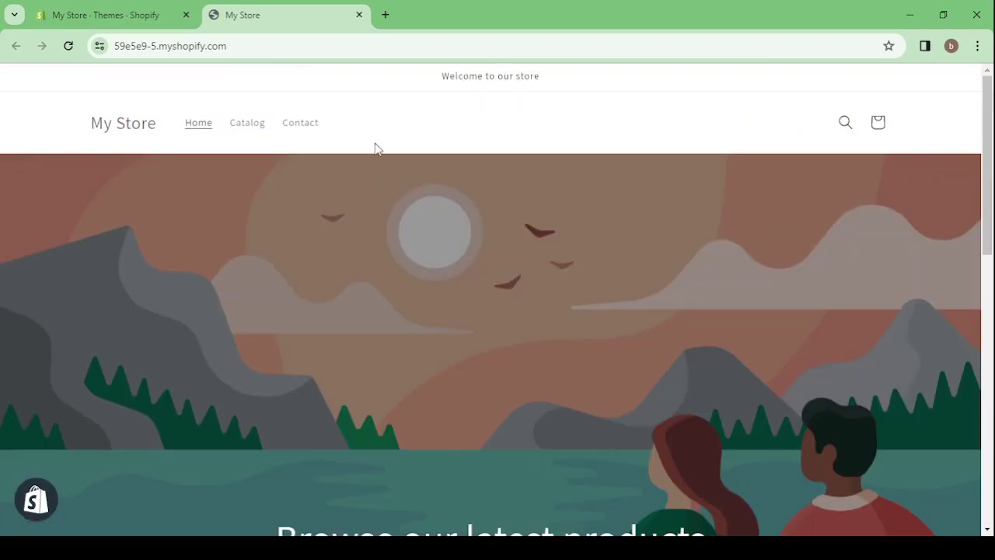
left_click(359, 15)
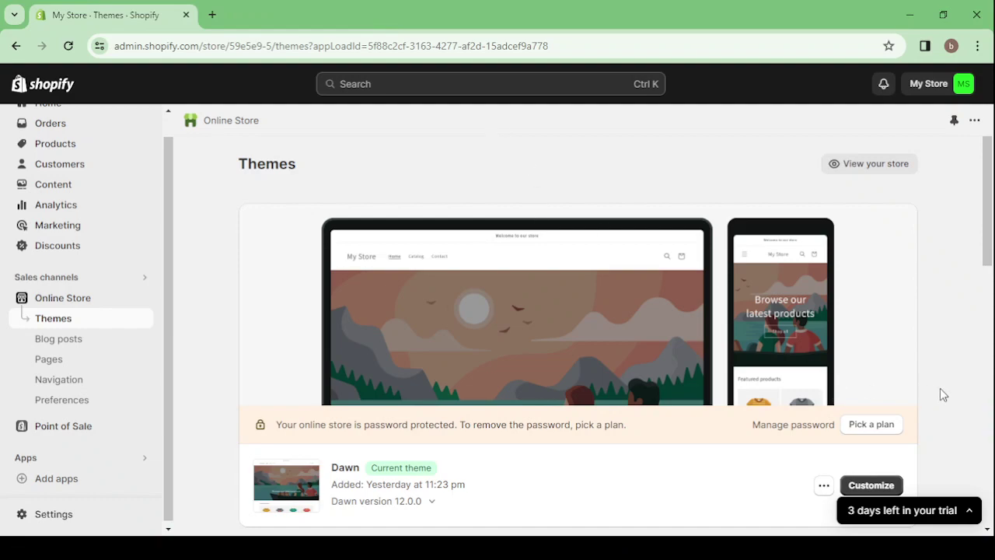
Scroll to Popular free themes and open the Theme Store's Browse all themes page
scroll(941, 393, "down", 7)
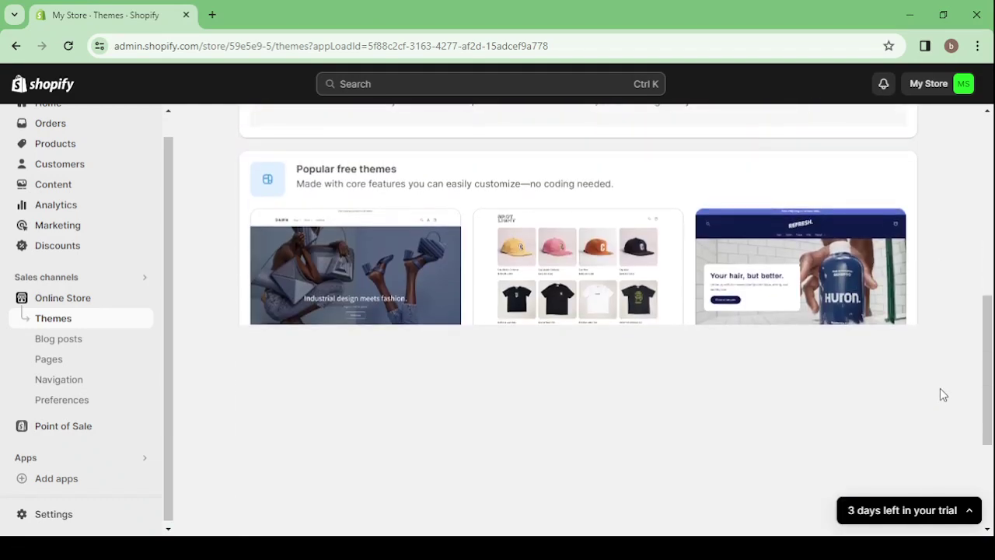
scroll(940, 388, "down", 3)
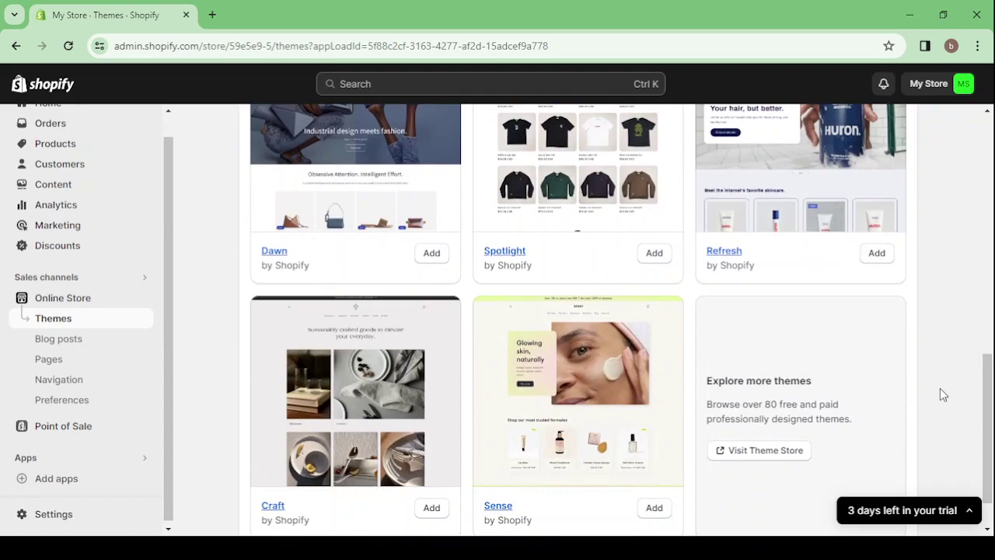
left_click(743, 458)
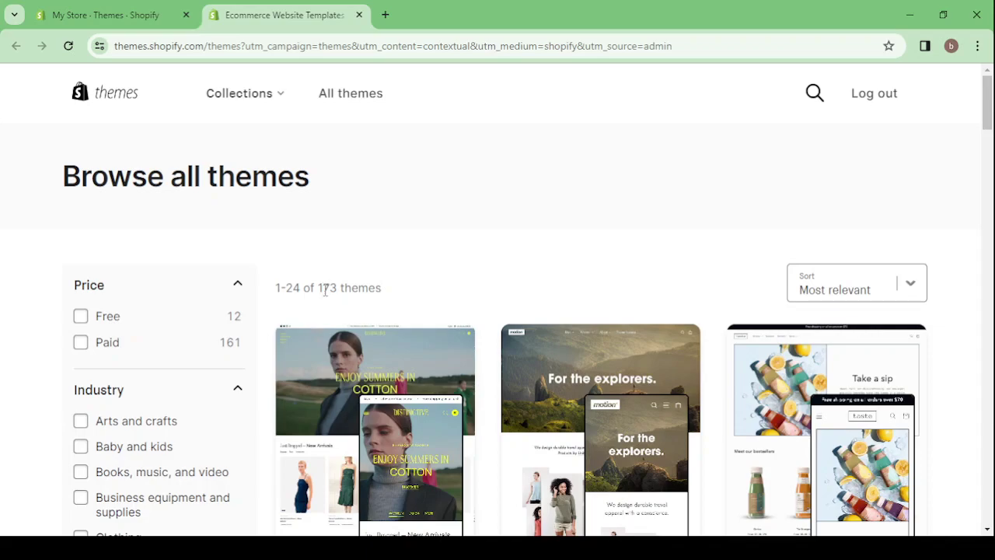
Filter the Theme Store to free themes and scroll down to Colorblock and back
left_click(81, 318)
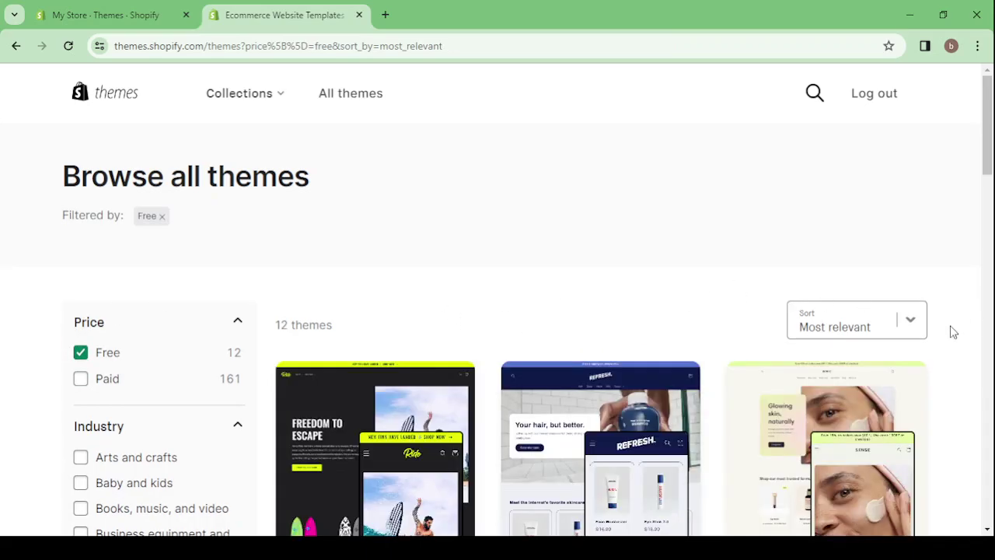
scroll(955, 333, "down", 5)
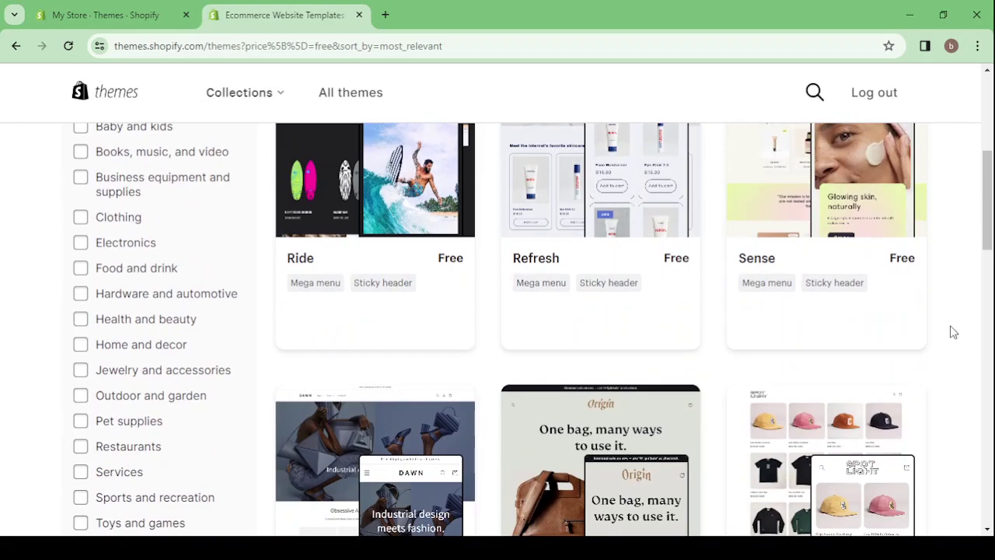
scroll(953, 332, "down", 5)
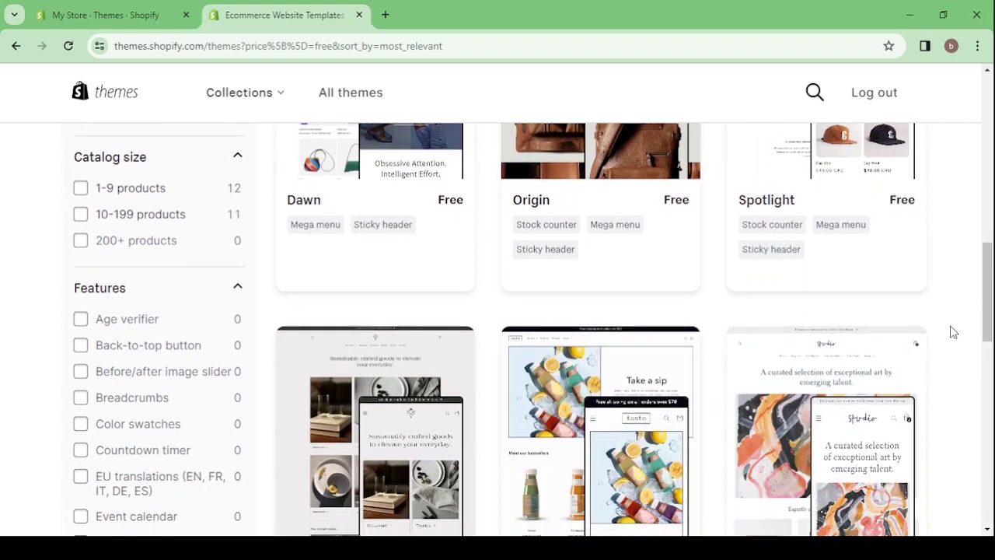
scroll(953, 332, "down", 4)
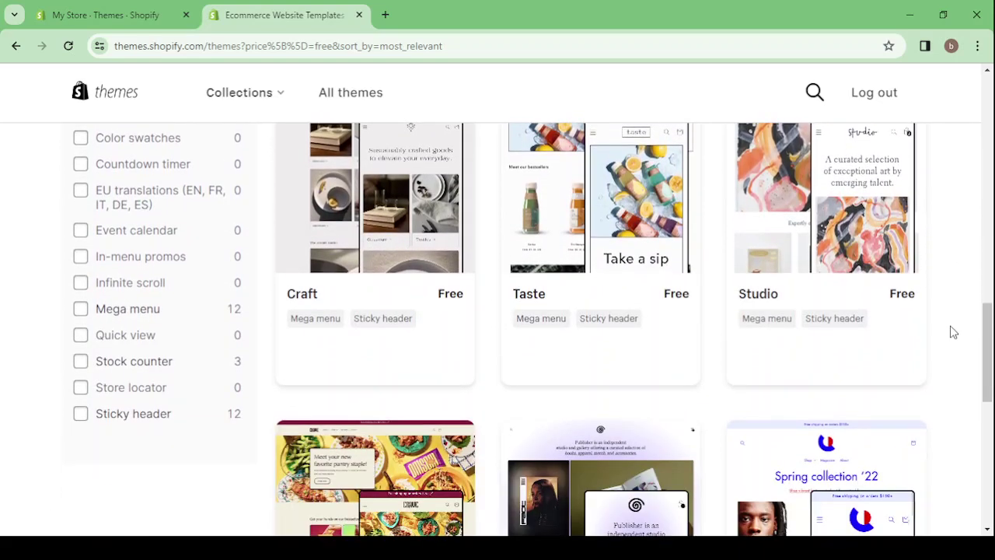
scroll(953, 332, "down", 2)
scroll(953, 332, "down", 3)
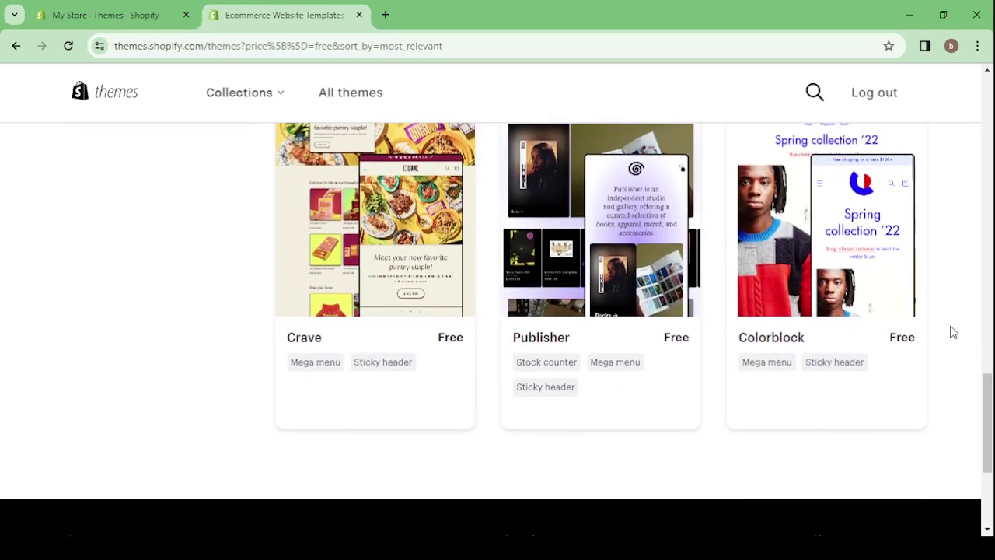
scroll(953, 330, "up", 6)
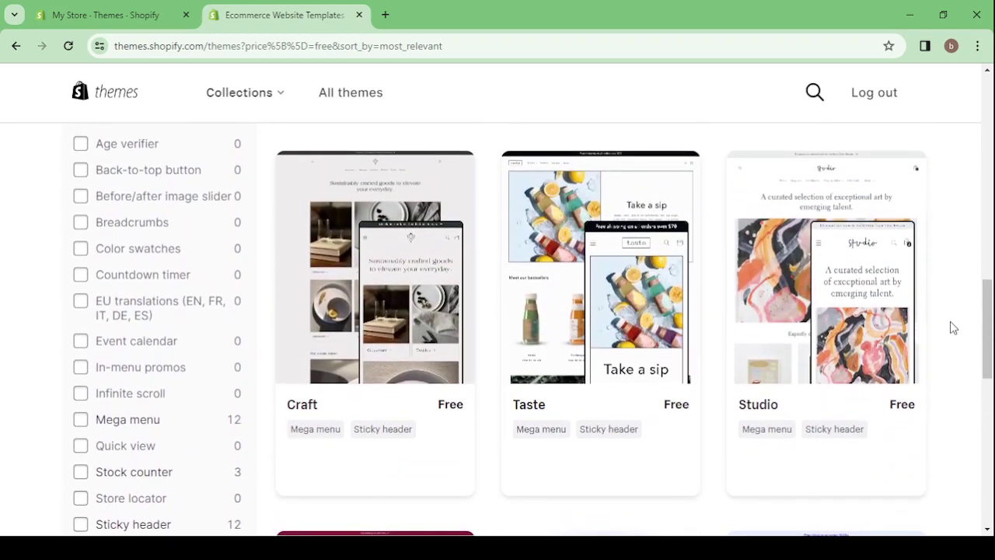
scroll(954, 327, "down", 4)
scroll(953, 327, "up", 3)
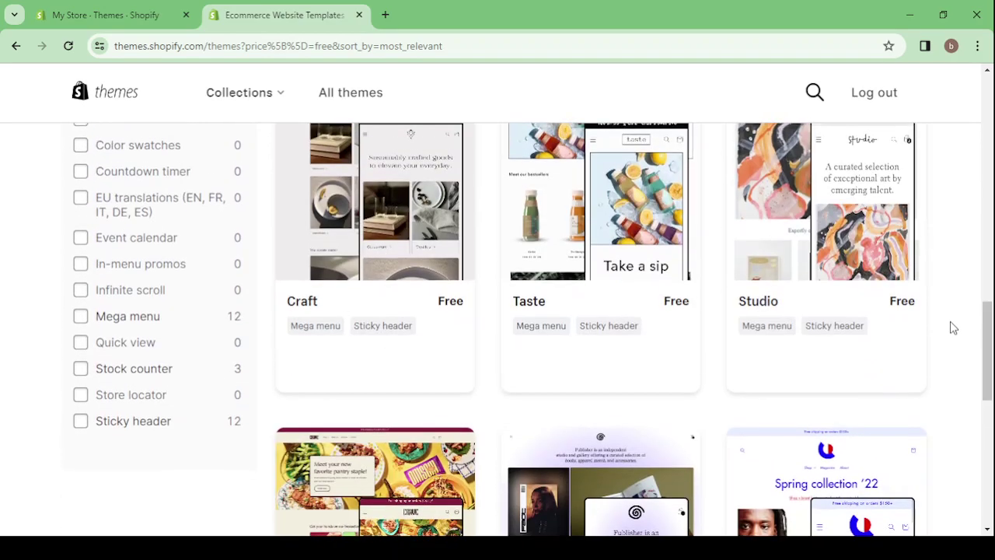
scroll(954, 328, "up", 5)
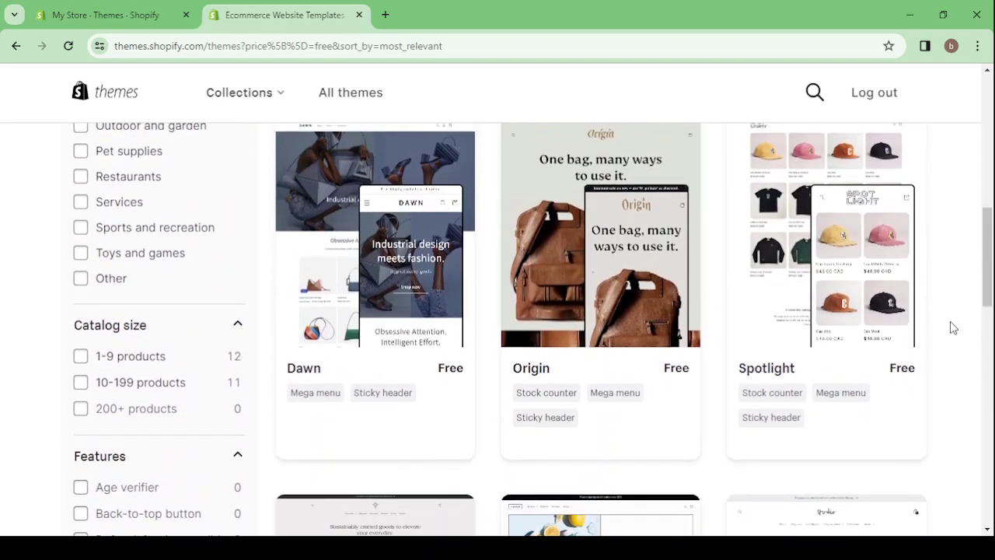
scroll(954, 327, "up", 4)
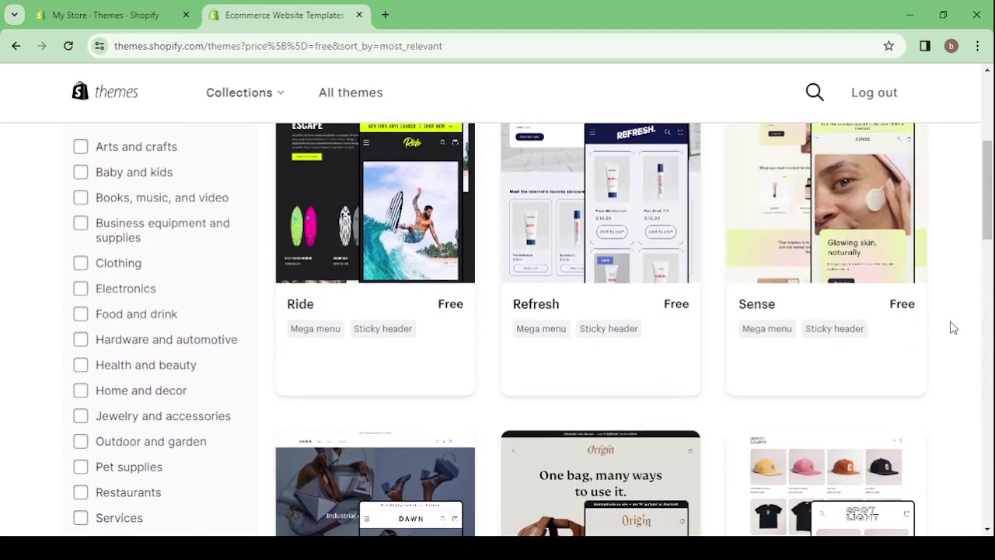
scroll(953, 328, "up", 2)
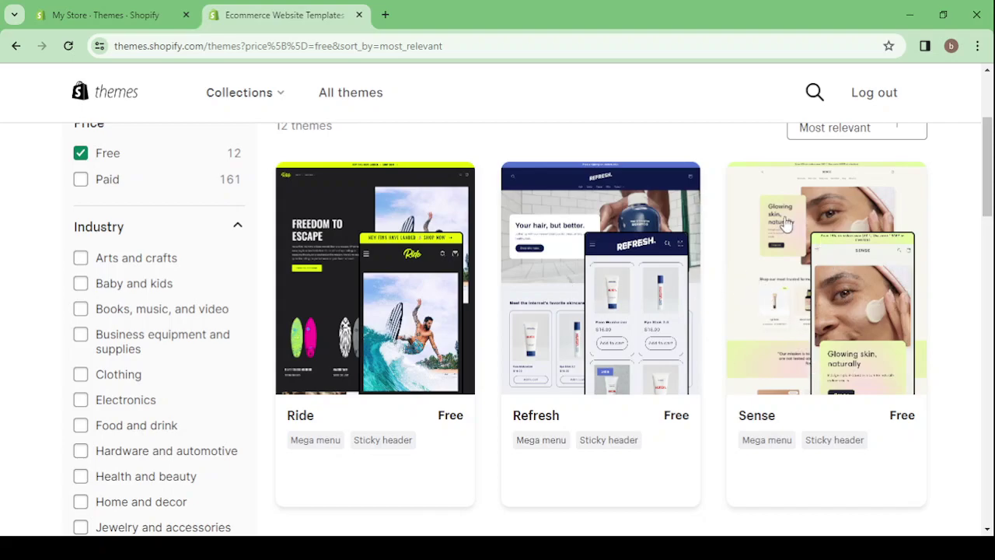
Scroll through the free themes again, settling on the Dawn/Origin/Spotlight row
scroll(915, 377, "down", 5)
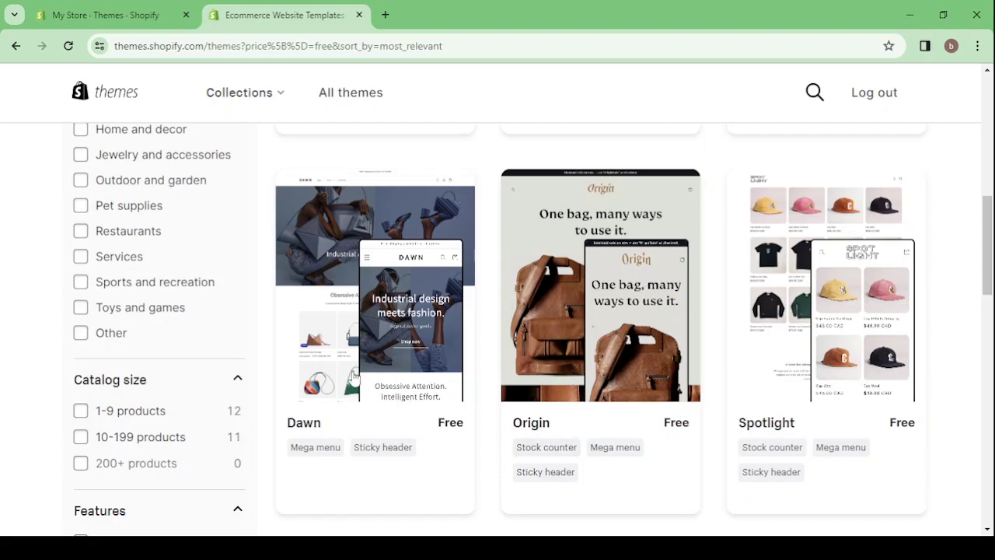
scroll(354, 267, "down", 1)
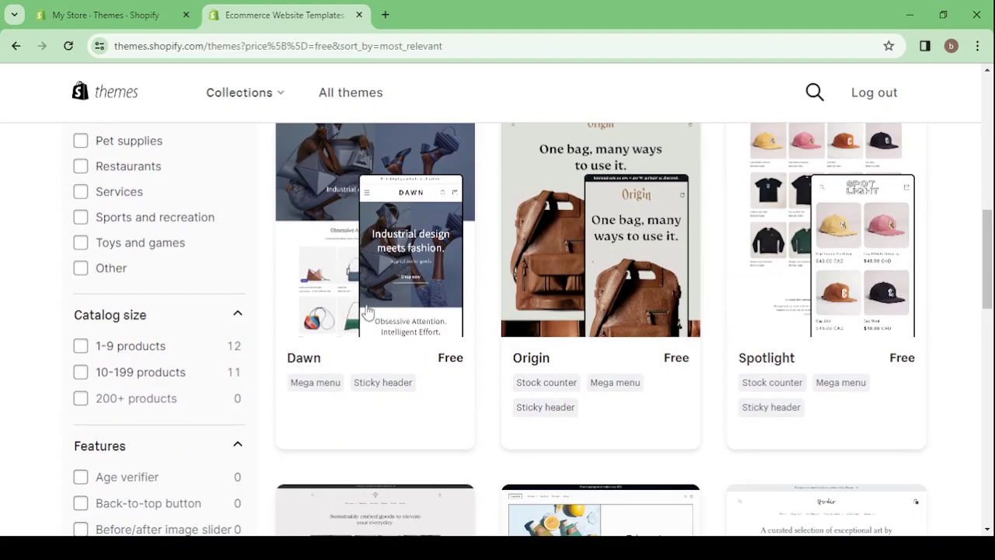
scroll(428, 288, "down", 4)
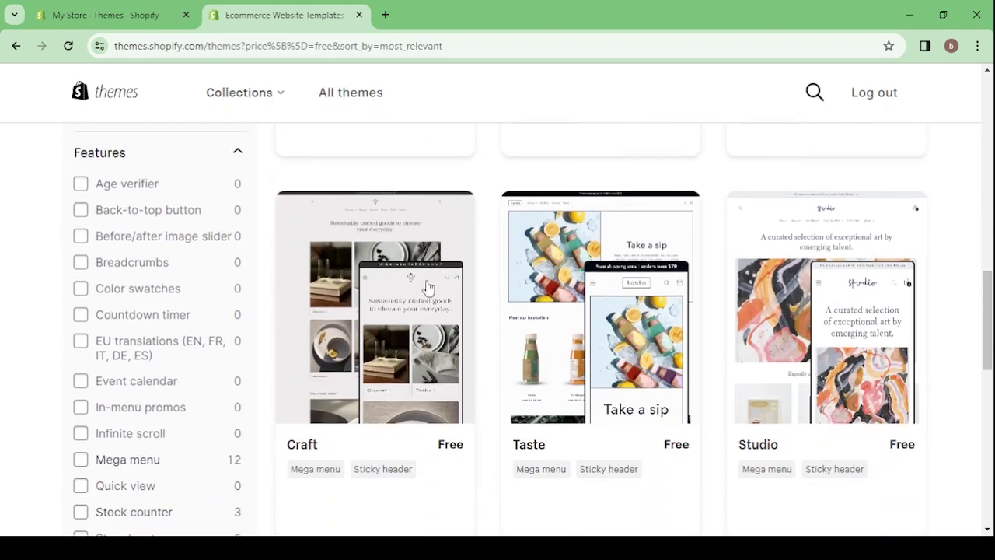
scroll(428, 288, "down", 1)
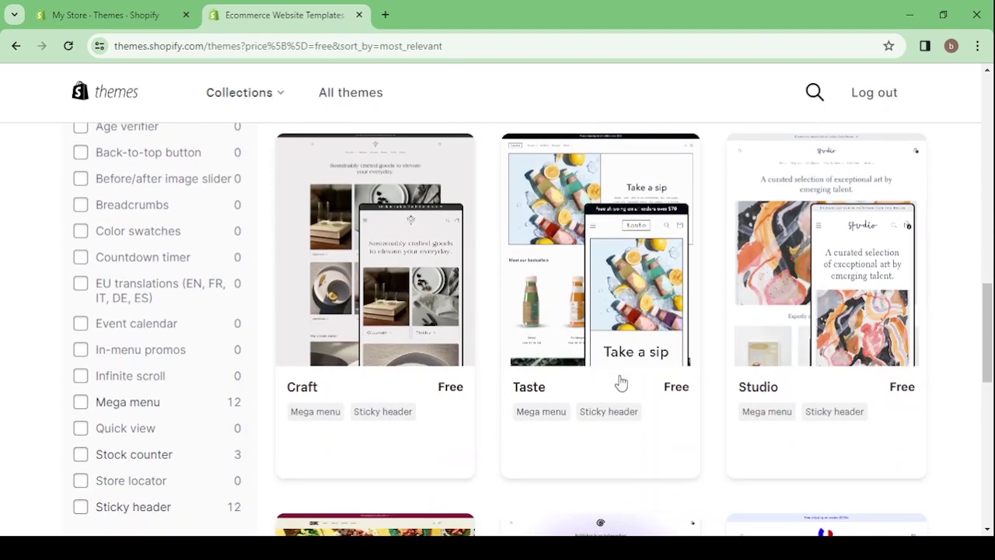
scroll(933, 342, "down", 5)
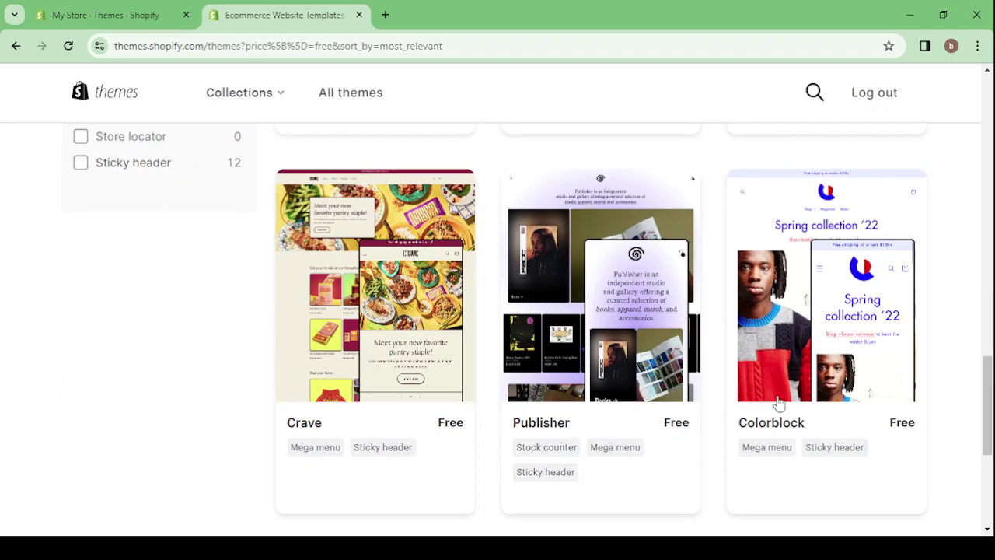
scroll(806, 406, "down", 2)
scroll(806, 406, "up", 10)
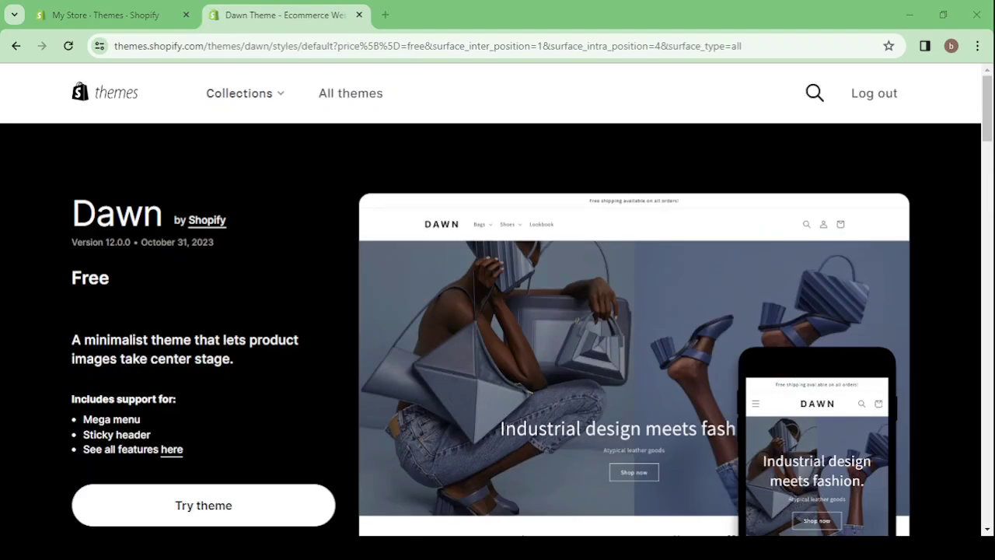
Launch Dawn's demo store preview from its theme details page
scroll(297, 281, "down", 3)
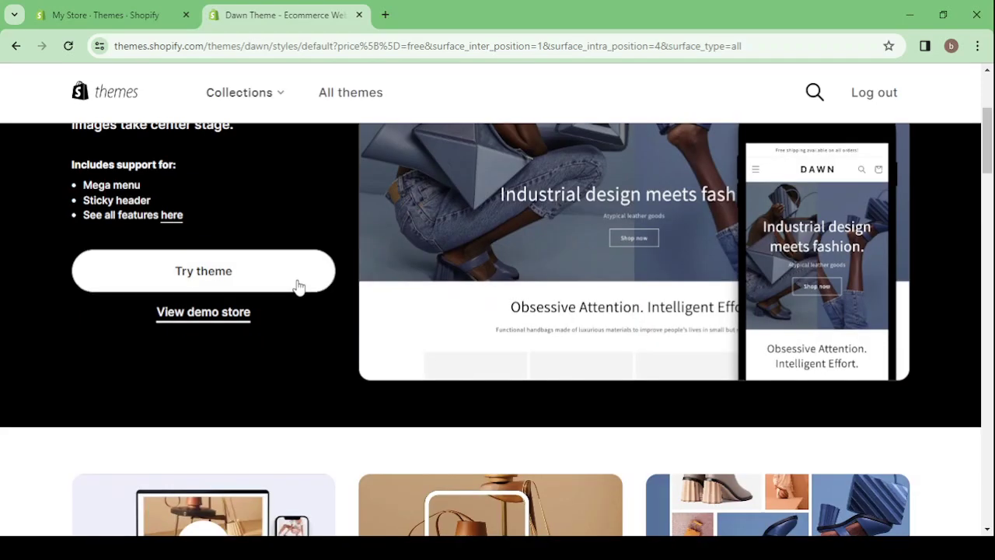
left_click(194, 315)
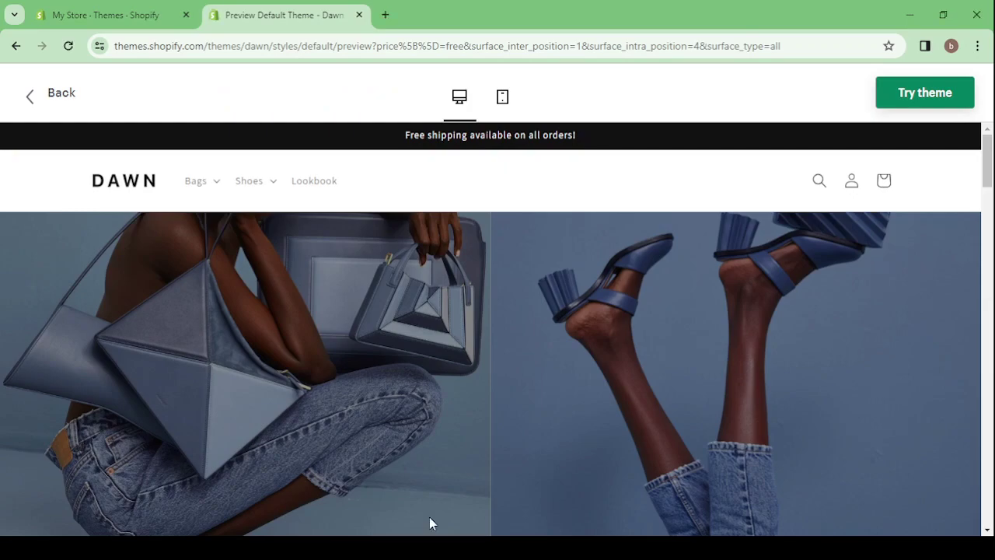
Scroll through the Dawn demo storefront's homepage sections
scroll(633, 433, "down", 3)
scroll(632, 433, "up", 3)
scroll(633, 434, "down", 5)
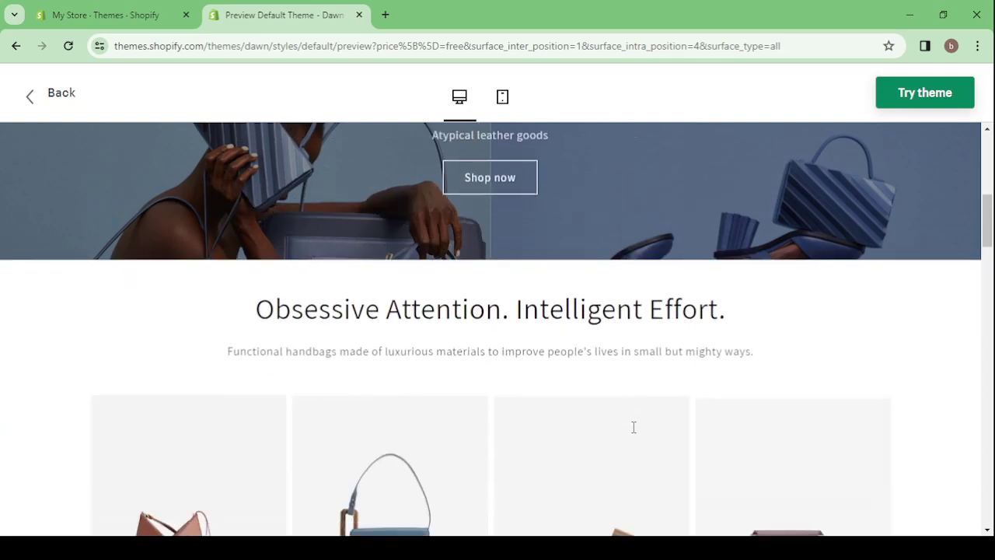
scroll(634, 427, "down", 4)
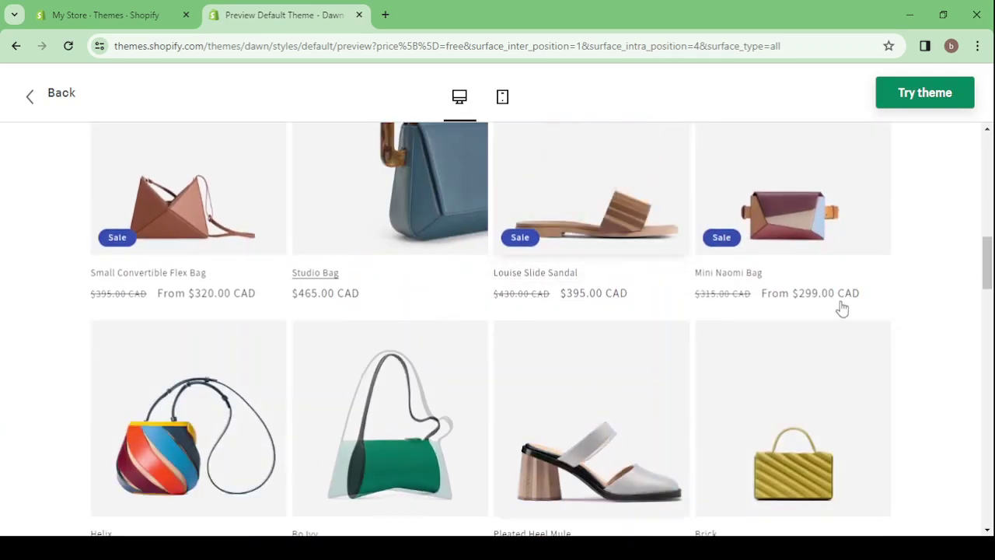
scroll(934, 320, "down", 10)
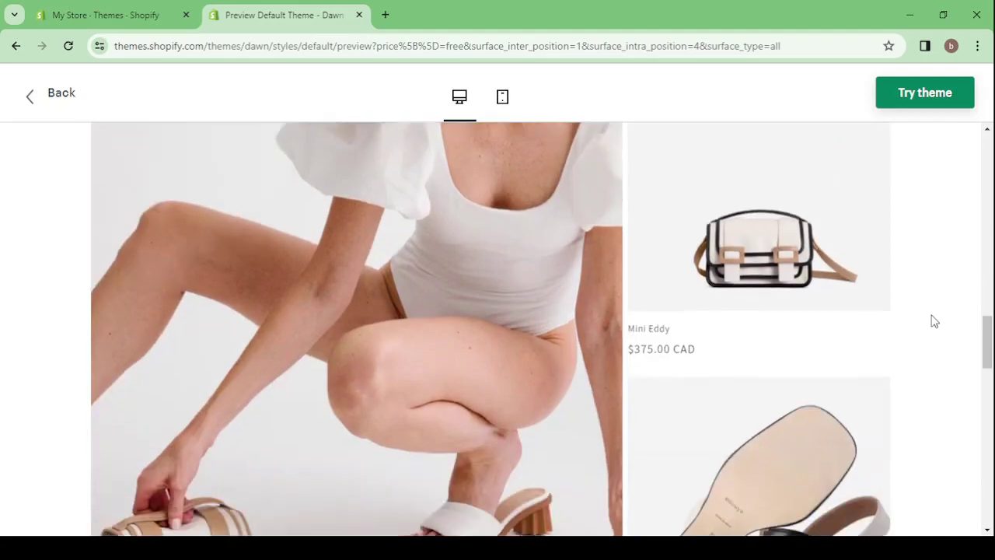
scroll(933, 320, "down", 12)
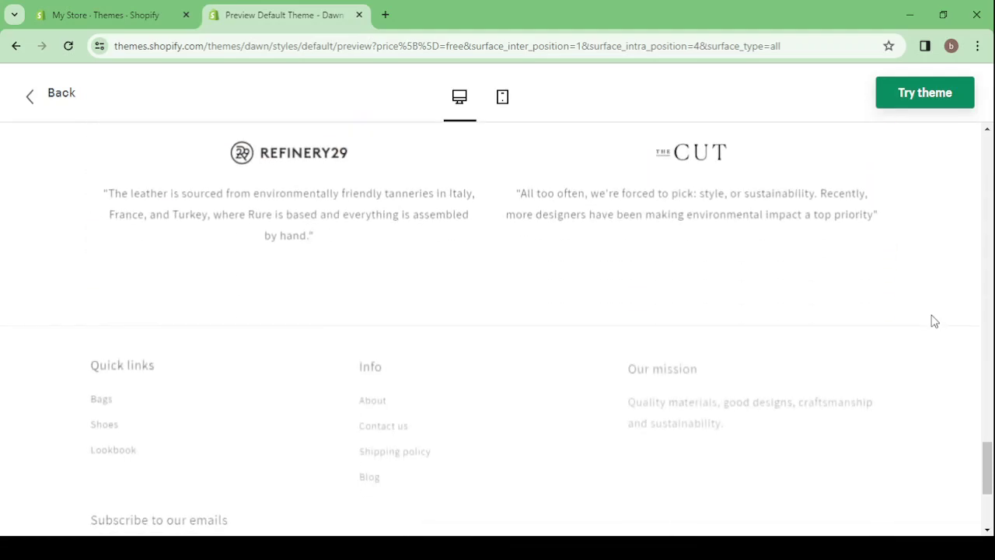
scroll(934, 320, "down", 1)
scroll(934, 321, "up", 15)
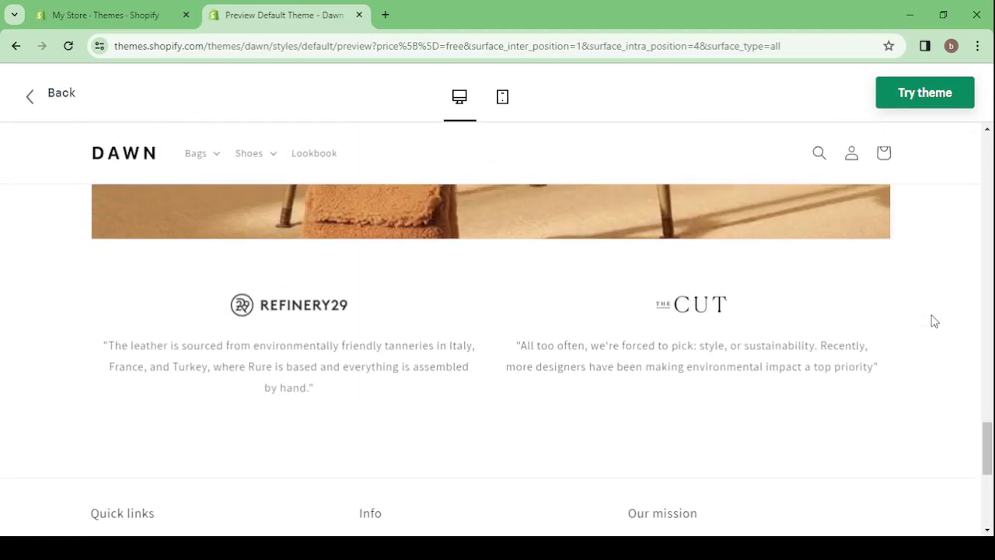
scroll(933, 321, "up", 10)
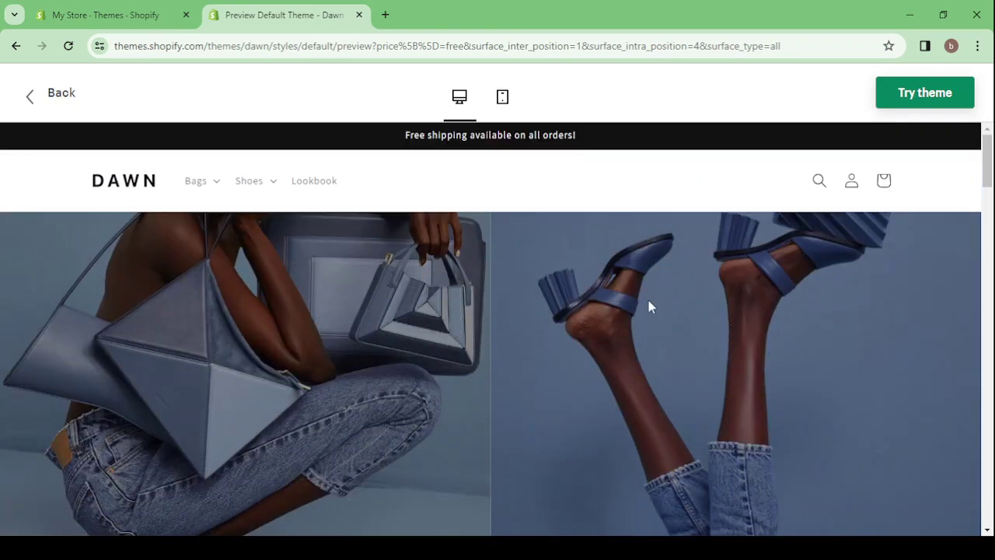
Close the Dawn preview and reopen the Theme Store from the admin Themes page
left_click(359, 15)
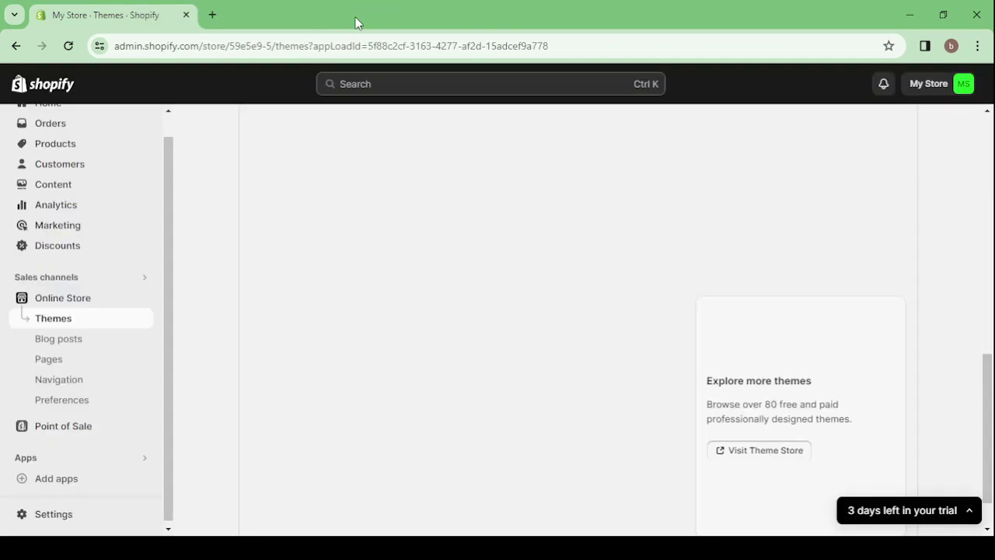
scroll(489, 369, "down", 1)
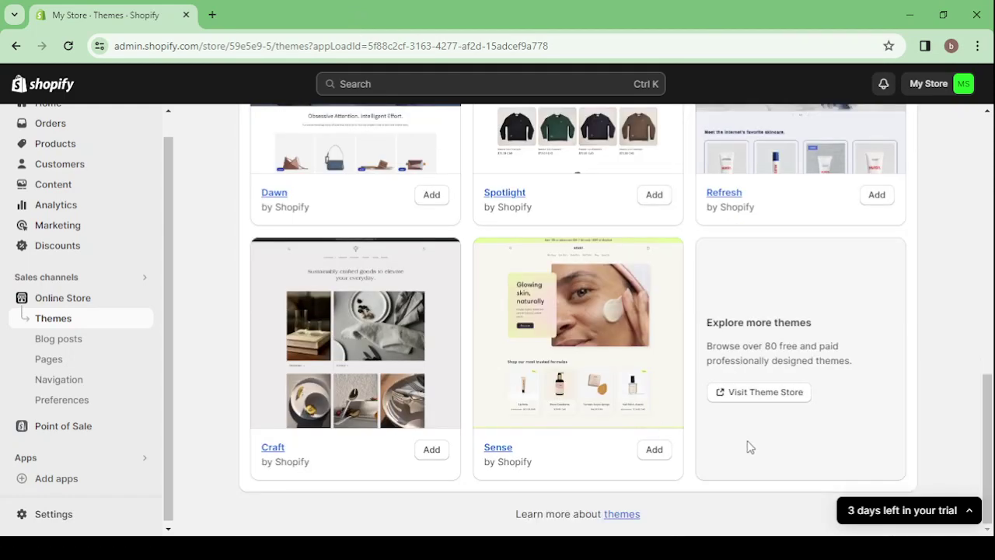
left_click(740, 393)
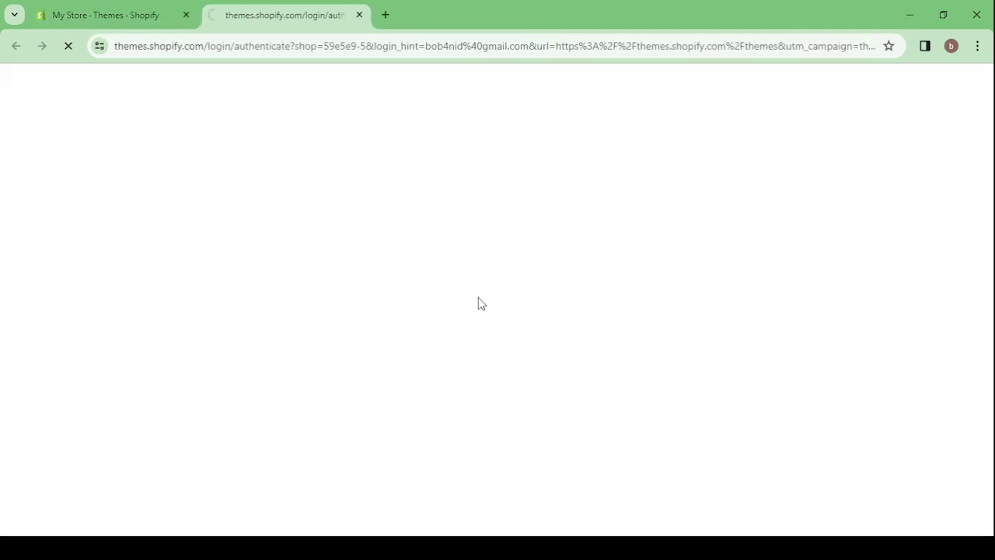